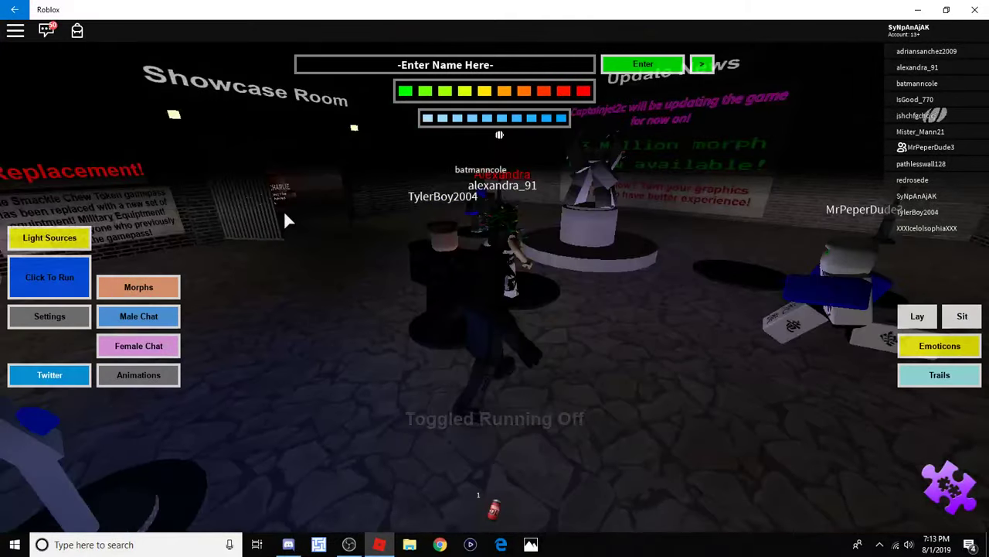
Step: Walk forward and take the FlareGun and Flashlight from the light-source choices
key(w)
click(50, 238)
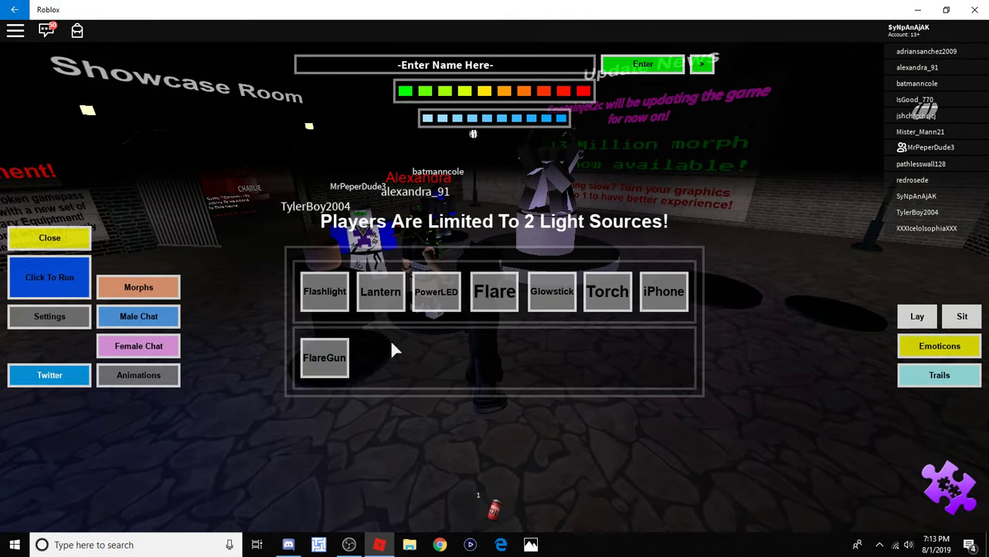
click(328, 292)
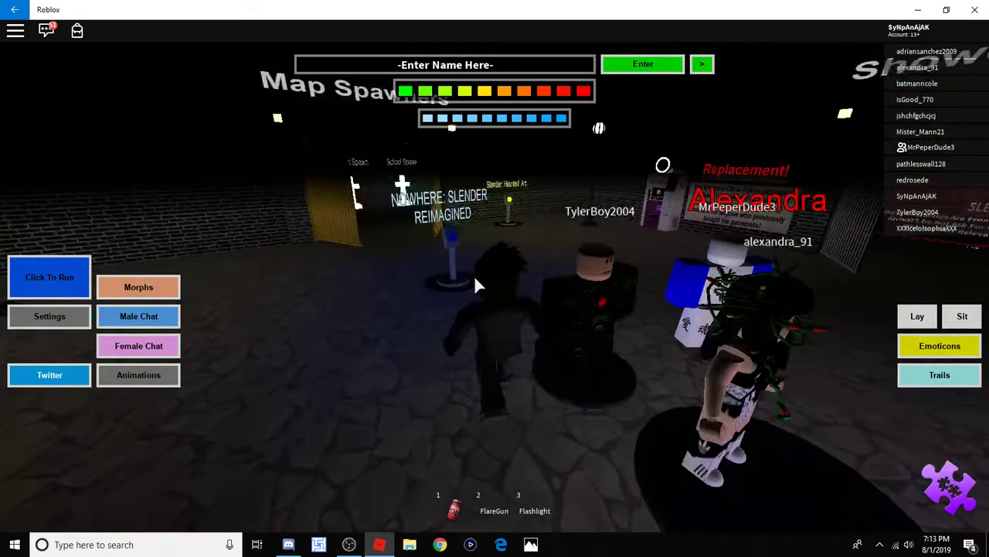
Step: Run from the spawn signs into the yellow-gated brick alley beside the friend
key(shift)
key(shift)
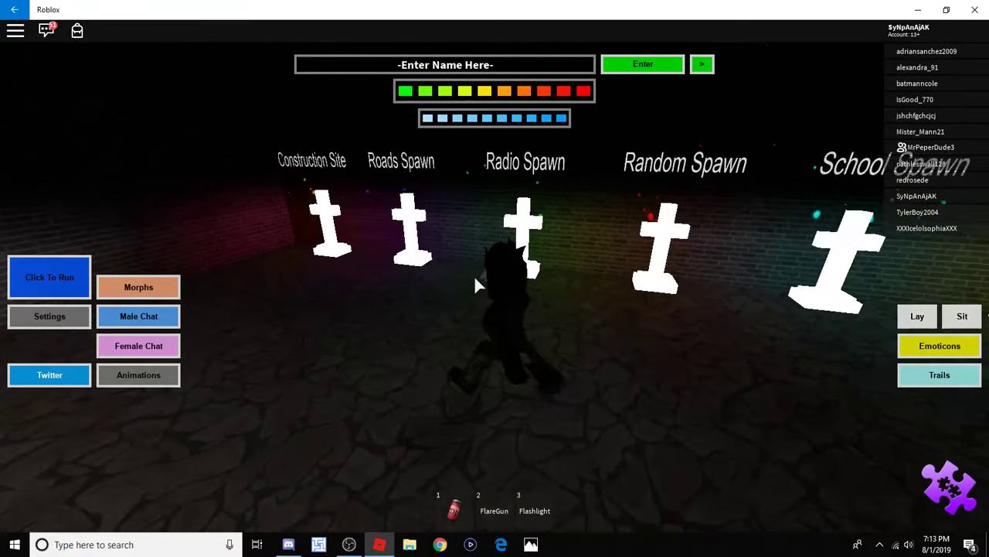
key(w)
key(w)
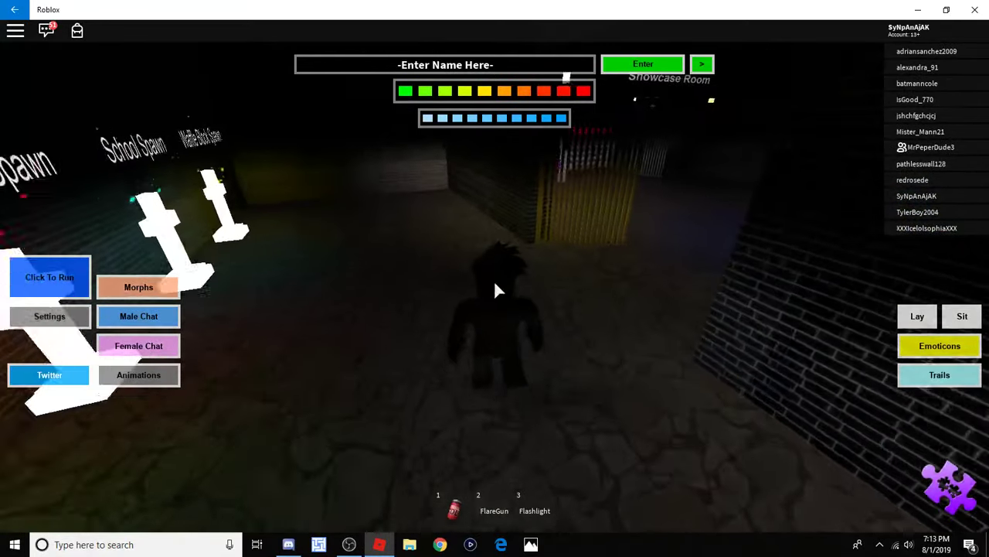
key(w)
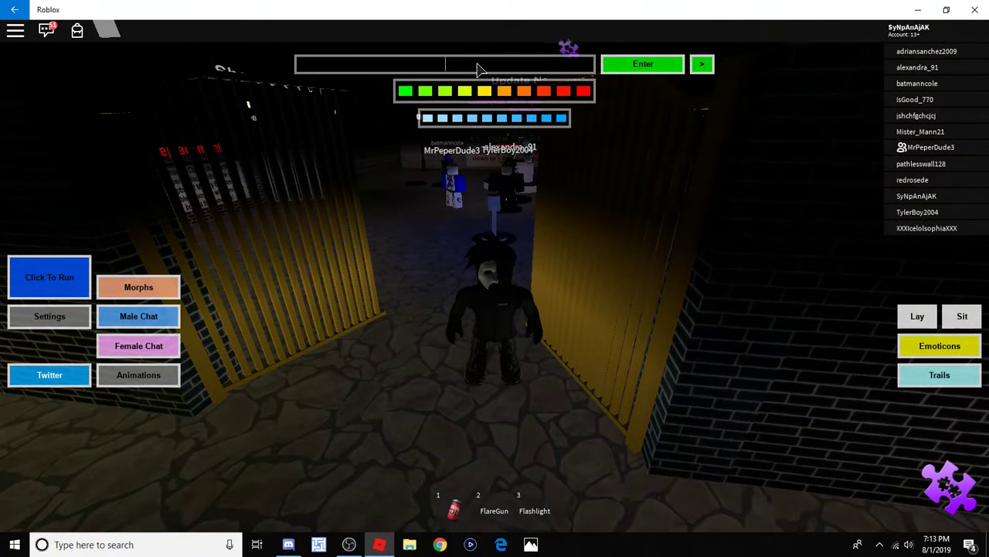
text(United 5)
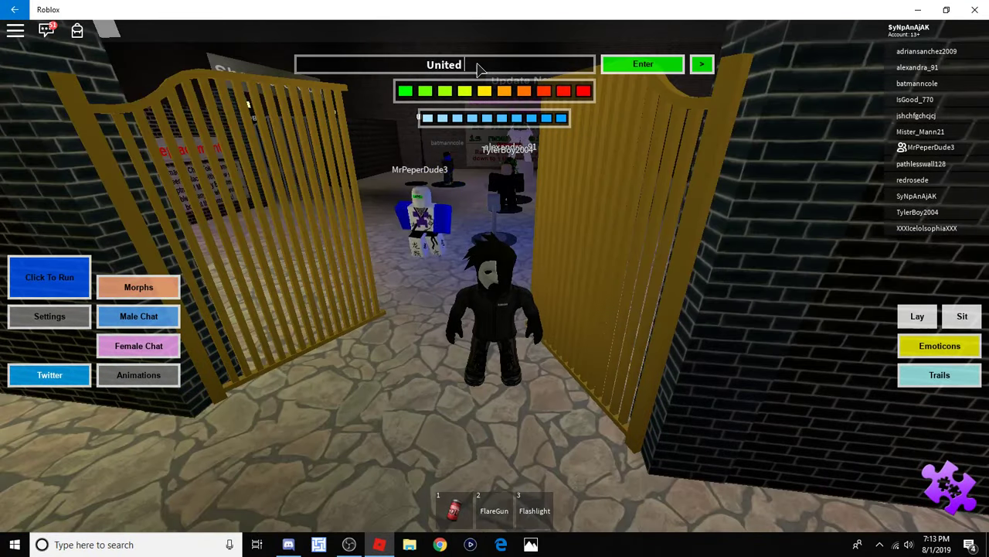
Step: Confirm the new display name and run into the dark Construction Site
click(646, 68)
key(w)
key(shift)
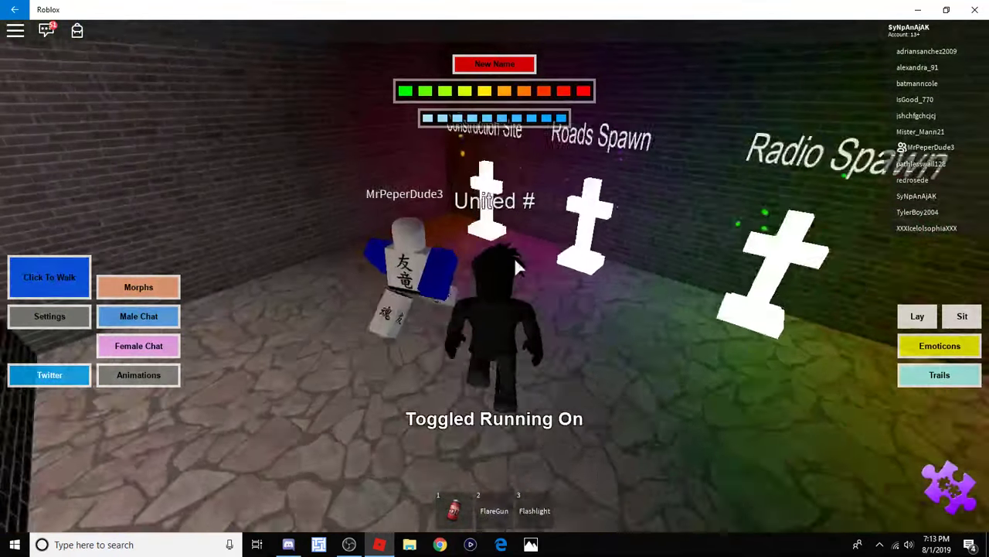
key(w)
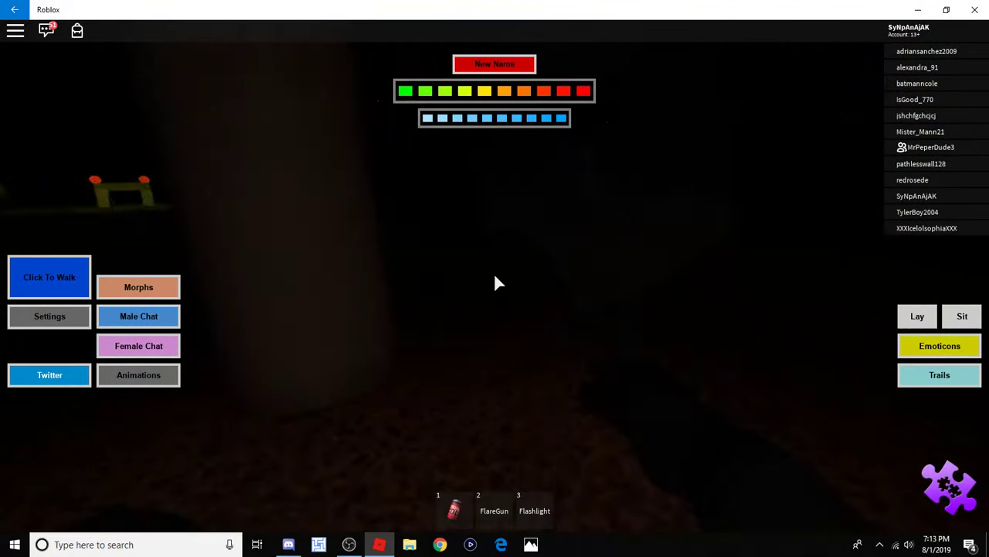
Step: Switch to the Flashlight and walk through the blue container past the table
key(2)
key(3)
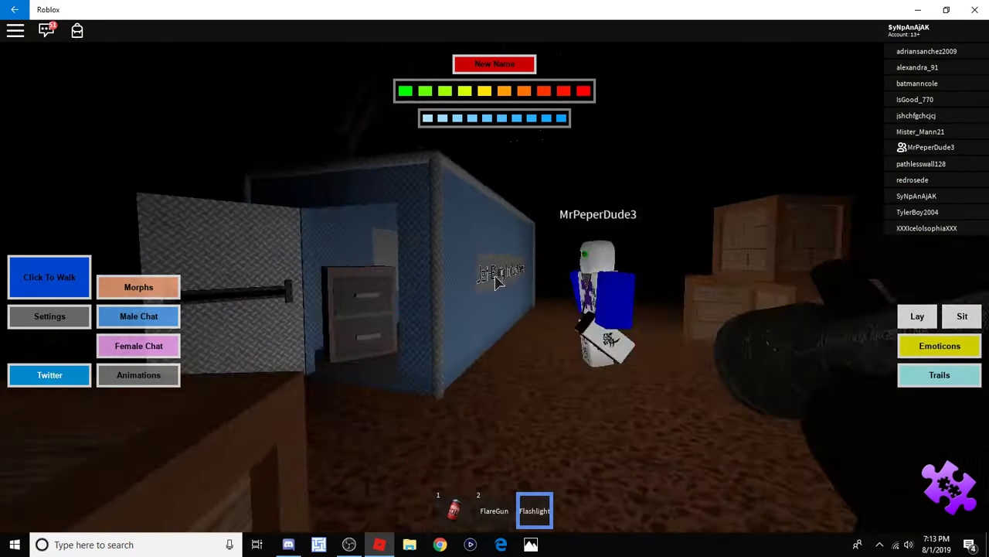
key(w)
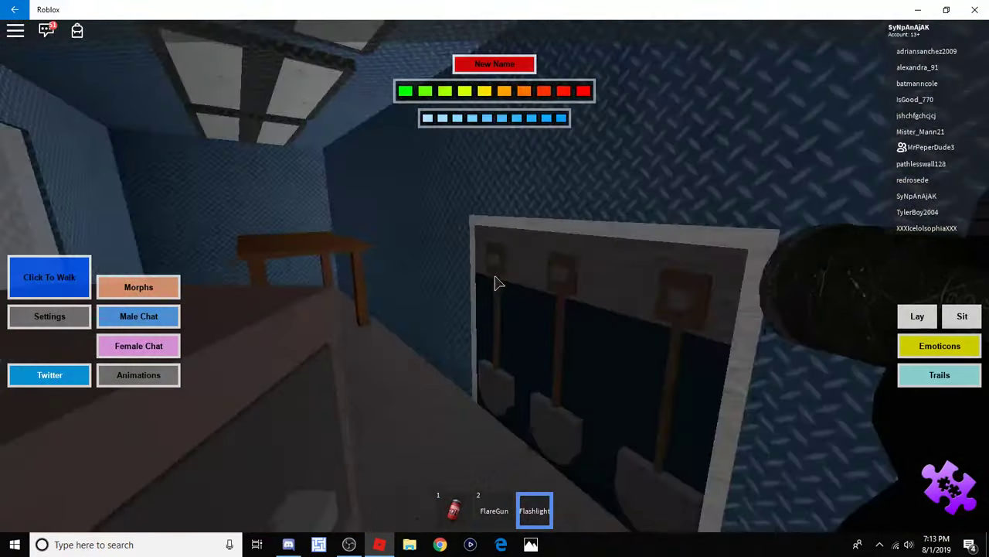
key(w)
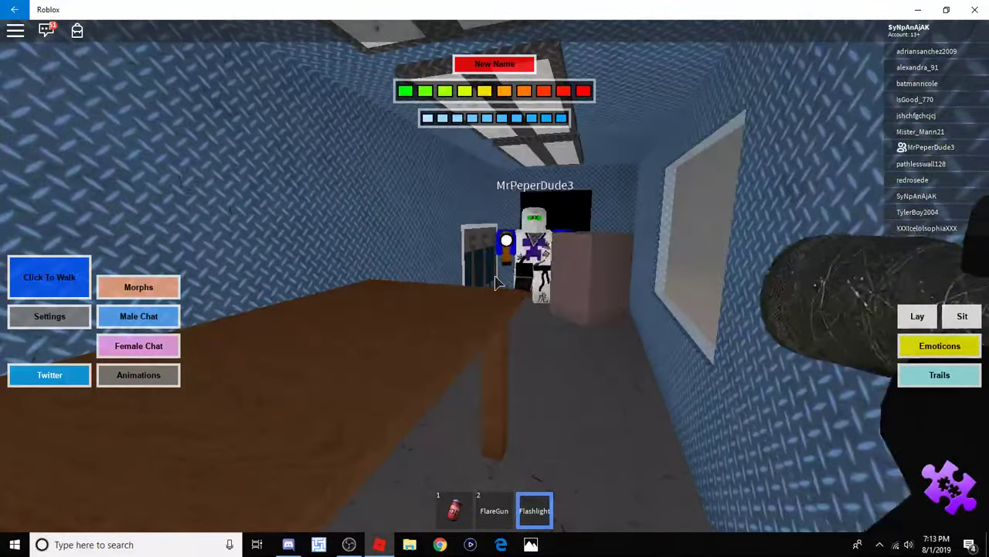
key(w)
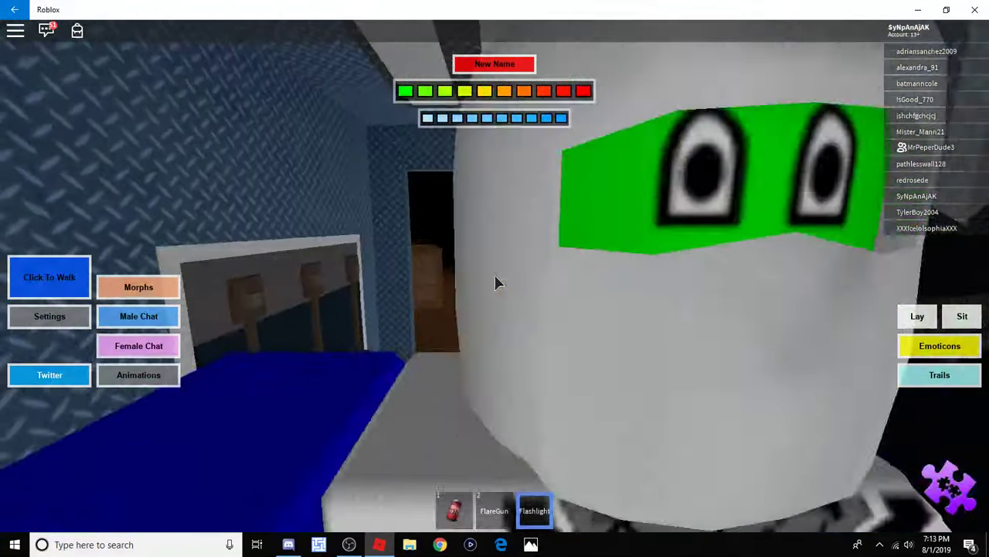
Step: Climb onto the container roof, drop beside the friend, and head toward the fence
key(w)
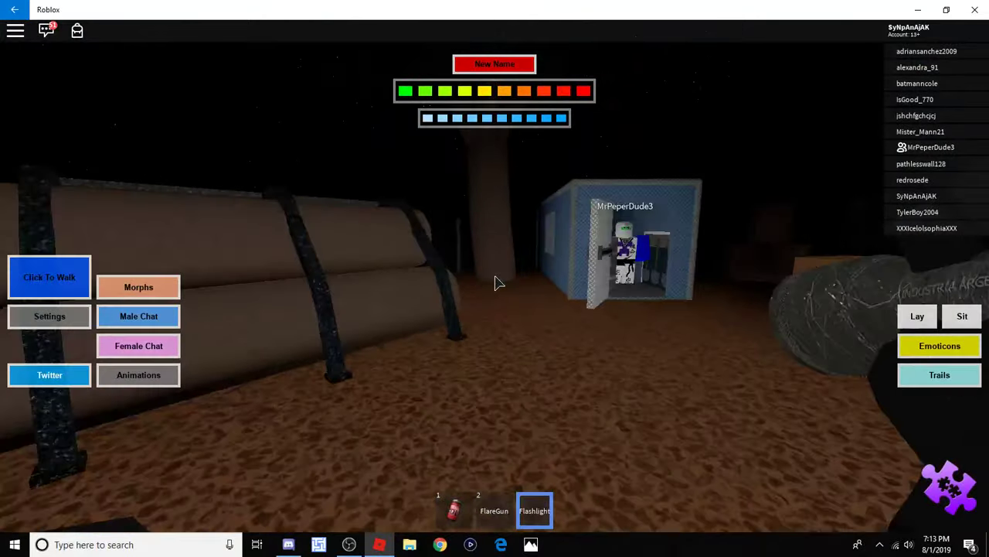
key(w)
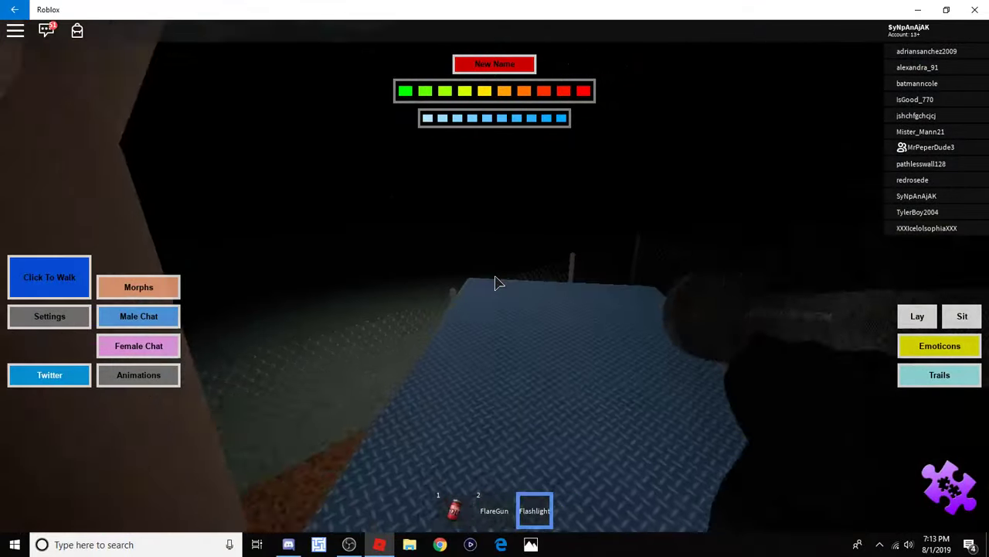
key(w)
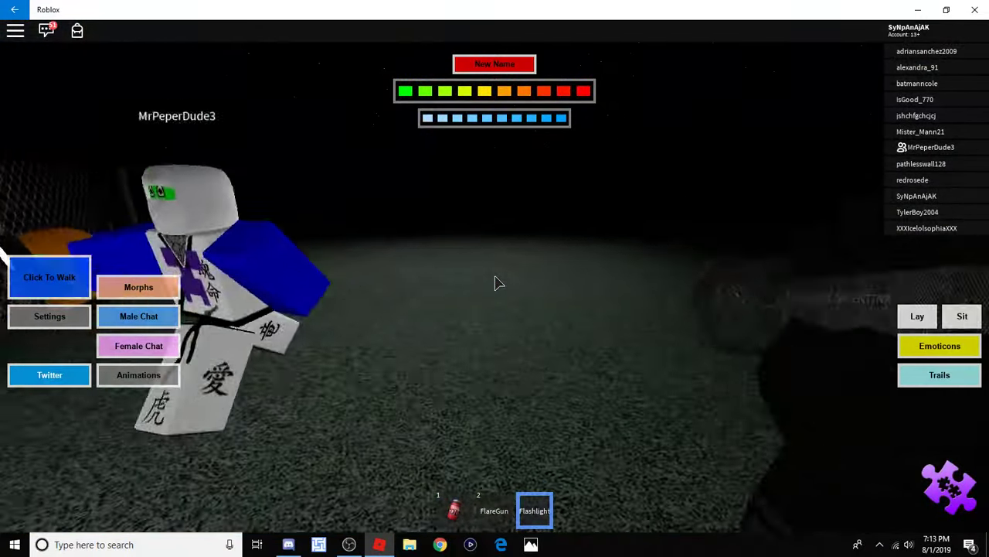
key(w)
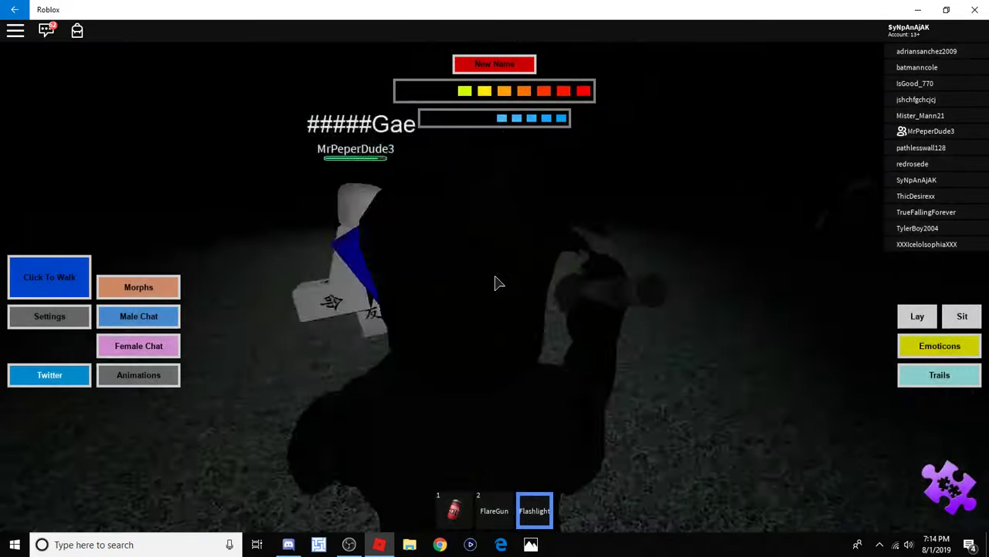
Step: Equip the FlareGun and fire one flare to light the area
key(2)
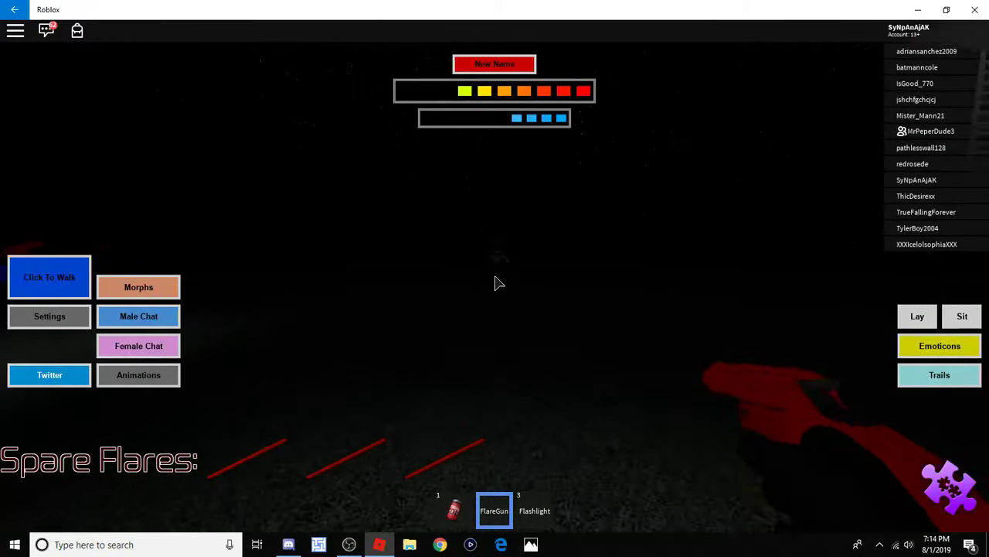
click(498, 283)
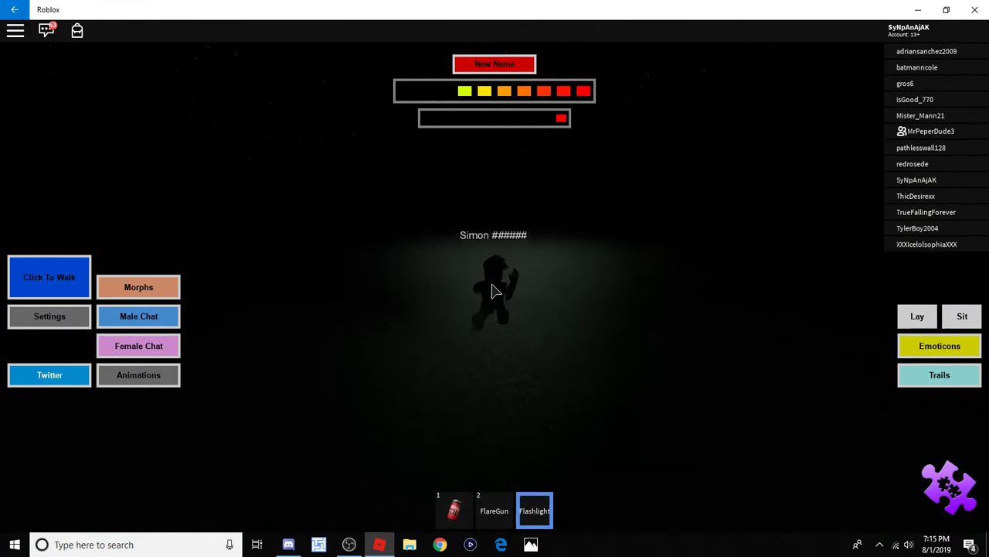
Step: Flee the monster down the path, past the lamp post, onto the grassy sidewalk
key(shift)
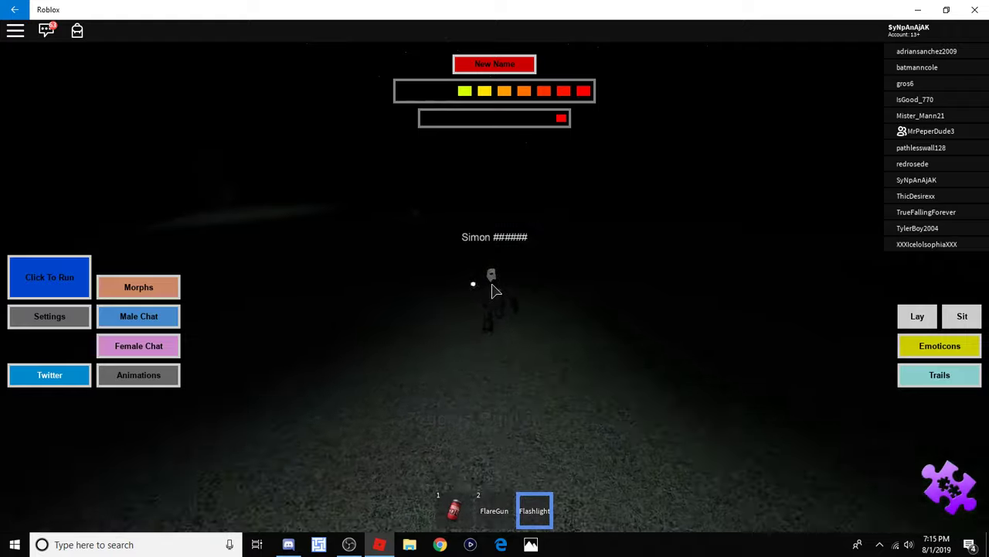
key(shift)
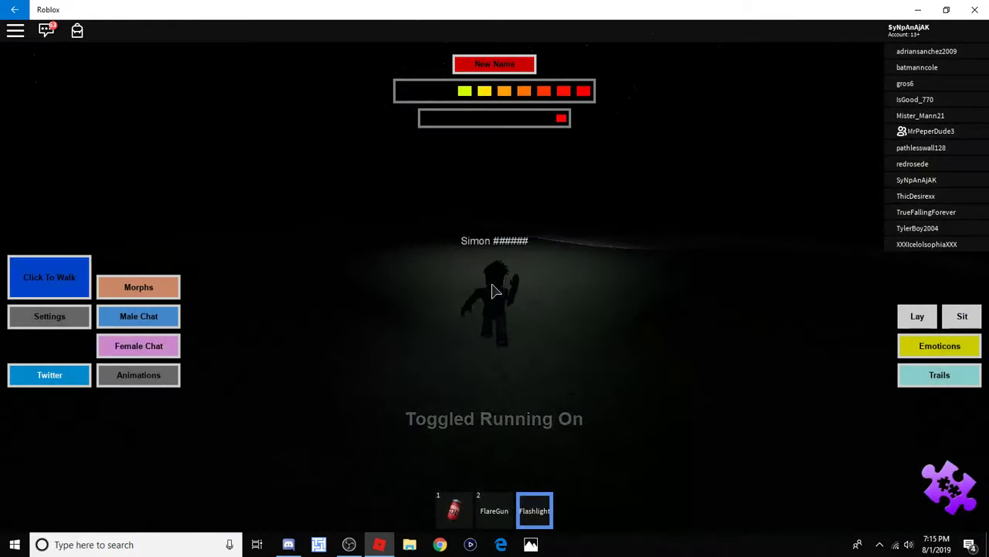
key(shift)
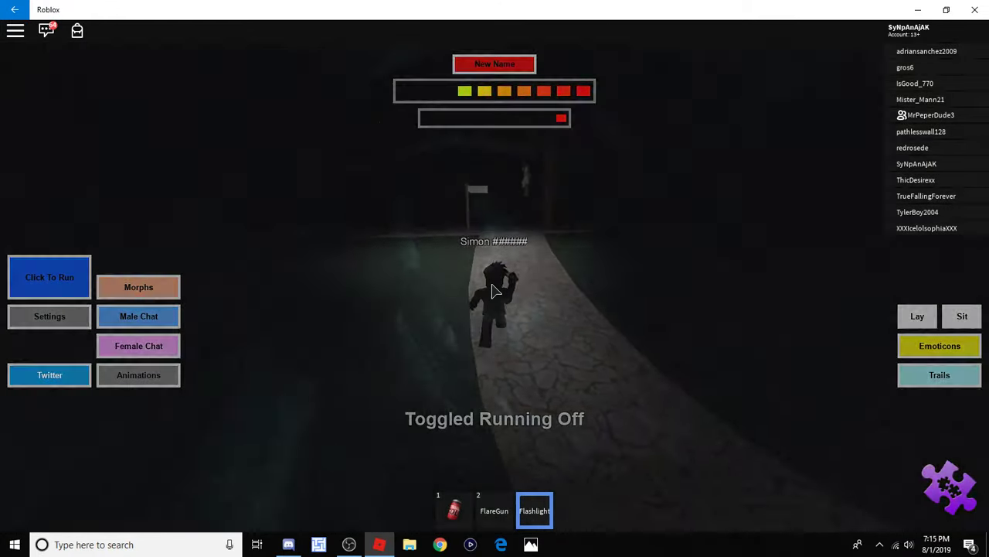
key(shift)
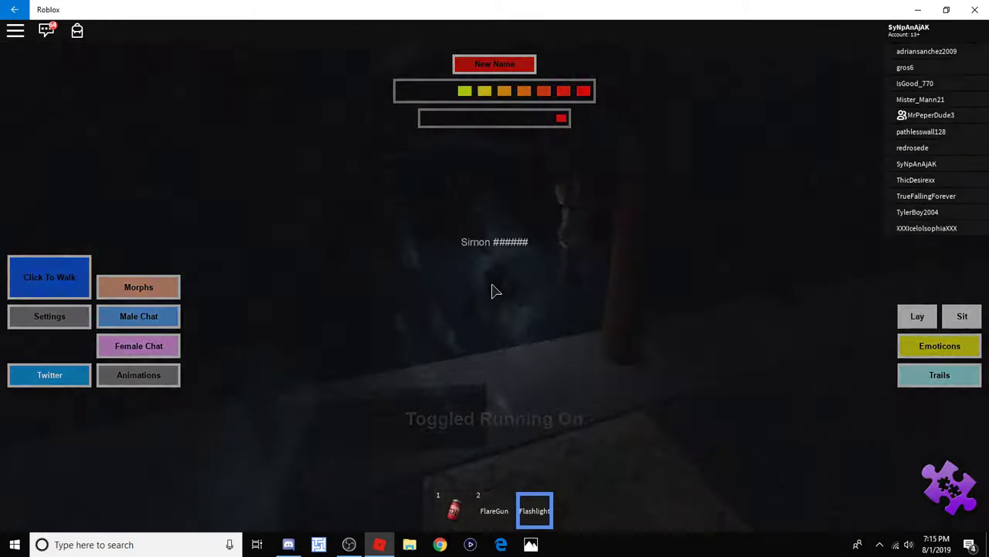
key(shift)
key(shift)
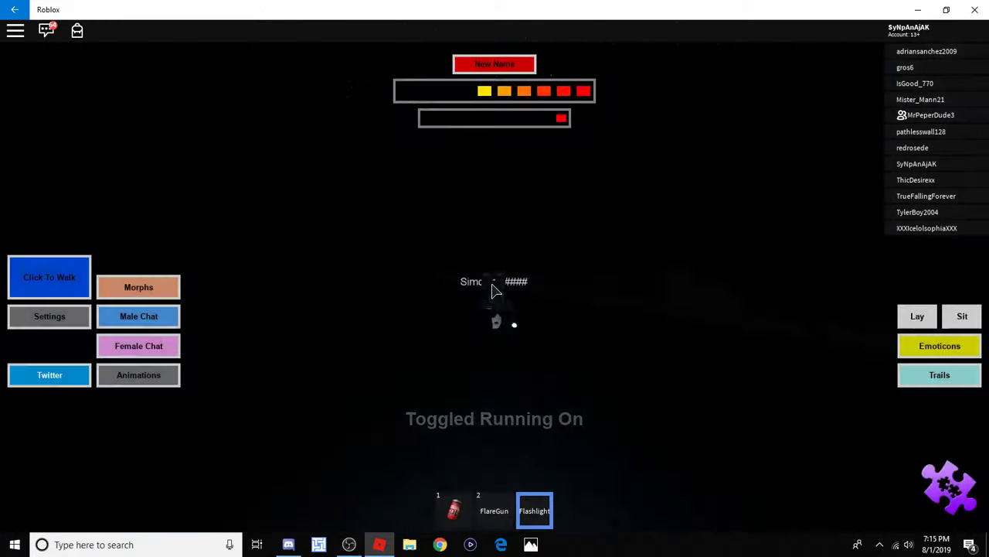
key(w)
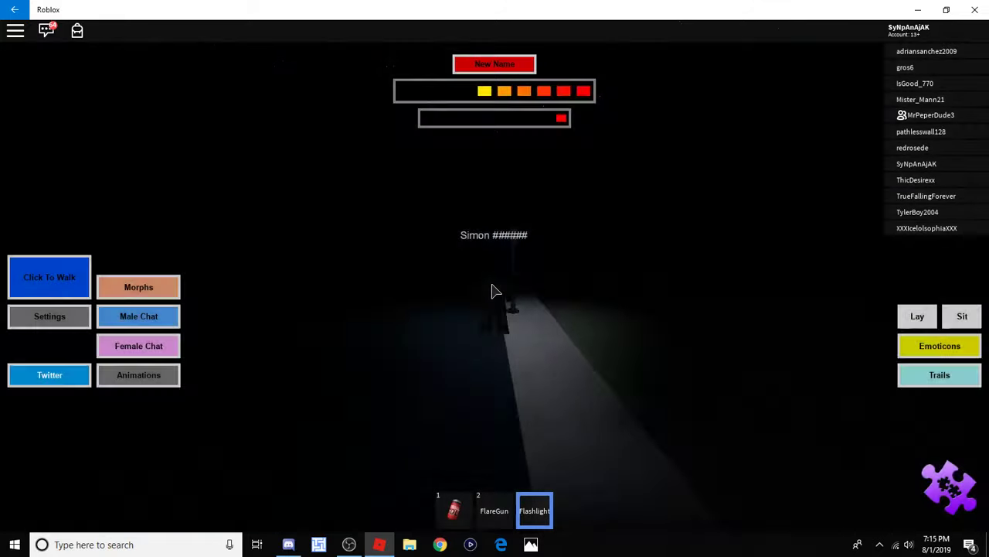
key(Left)
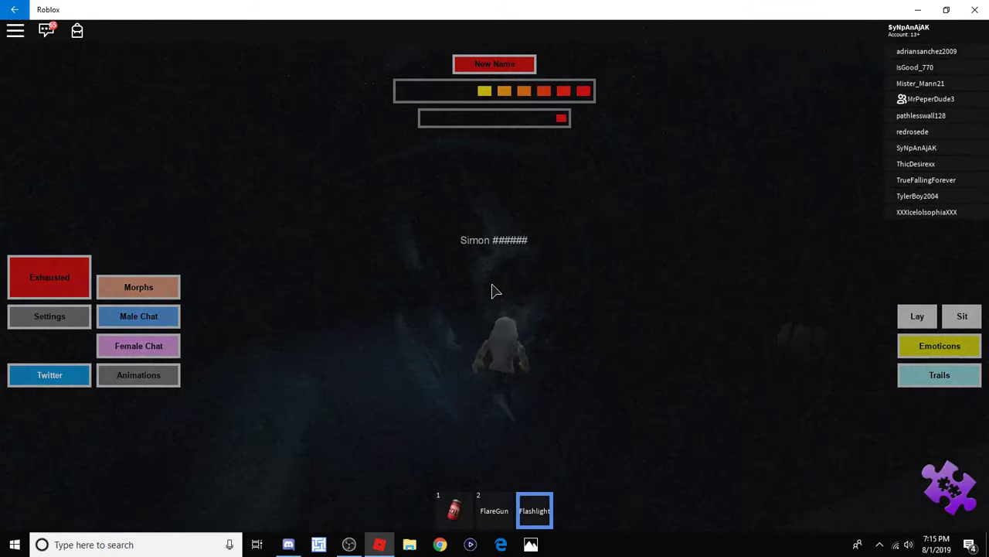
key(w)
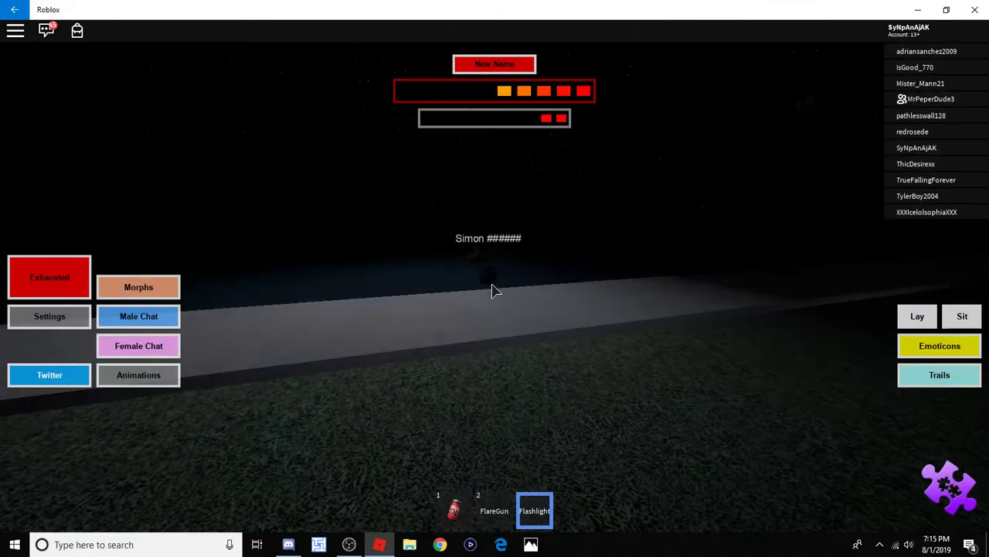